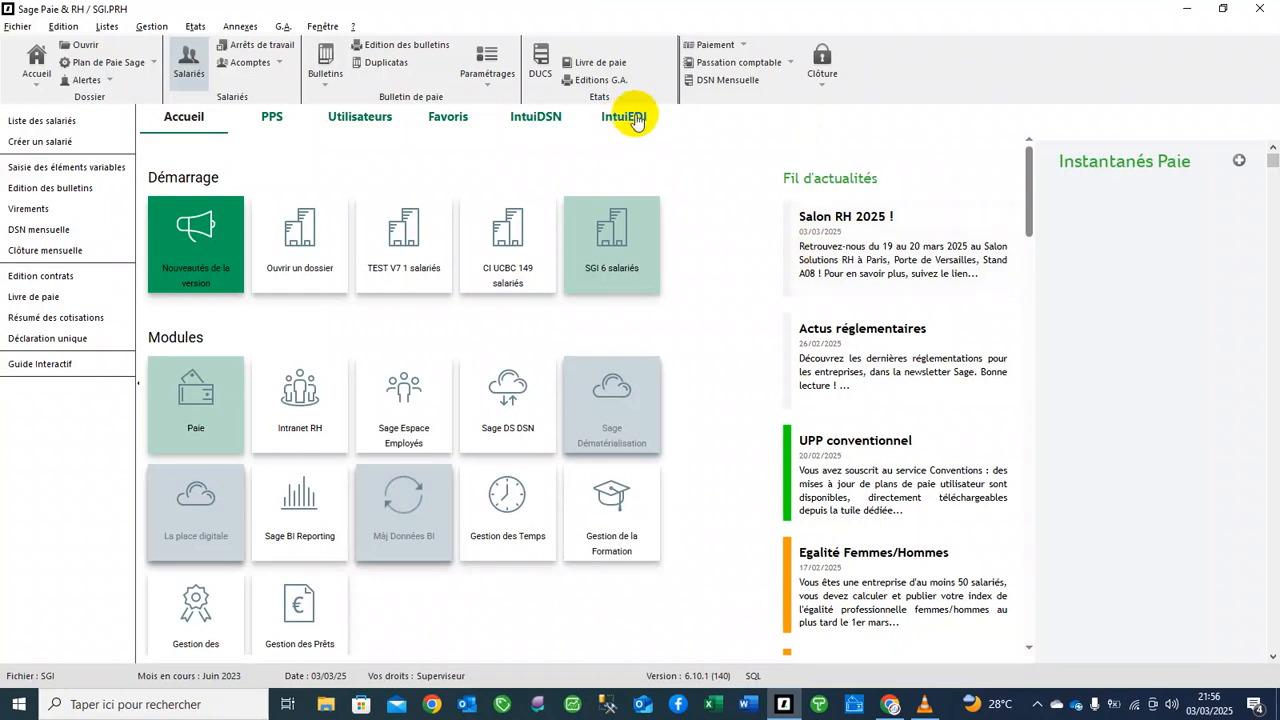
Open the salary advance entry list and record a regular advance of 50000 for the first employee
left_click(152, 28)
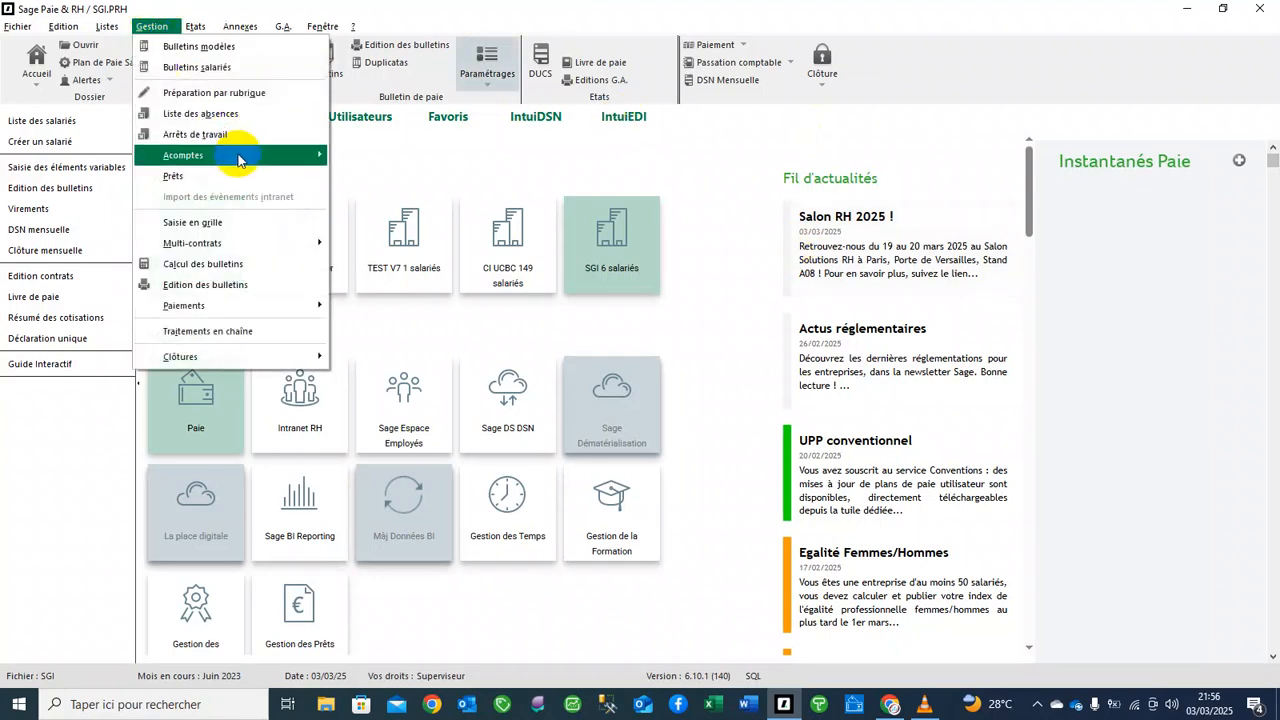
mouse_move(241, 156)
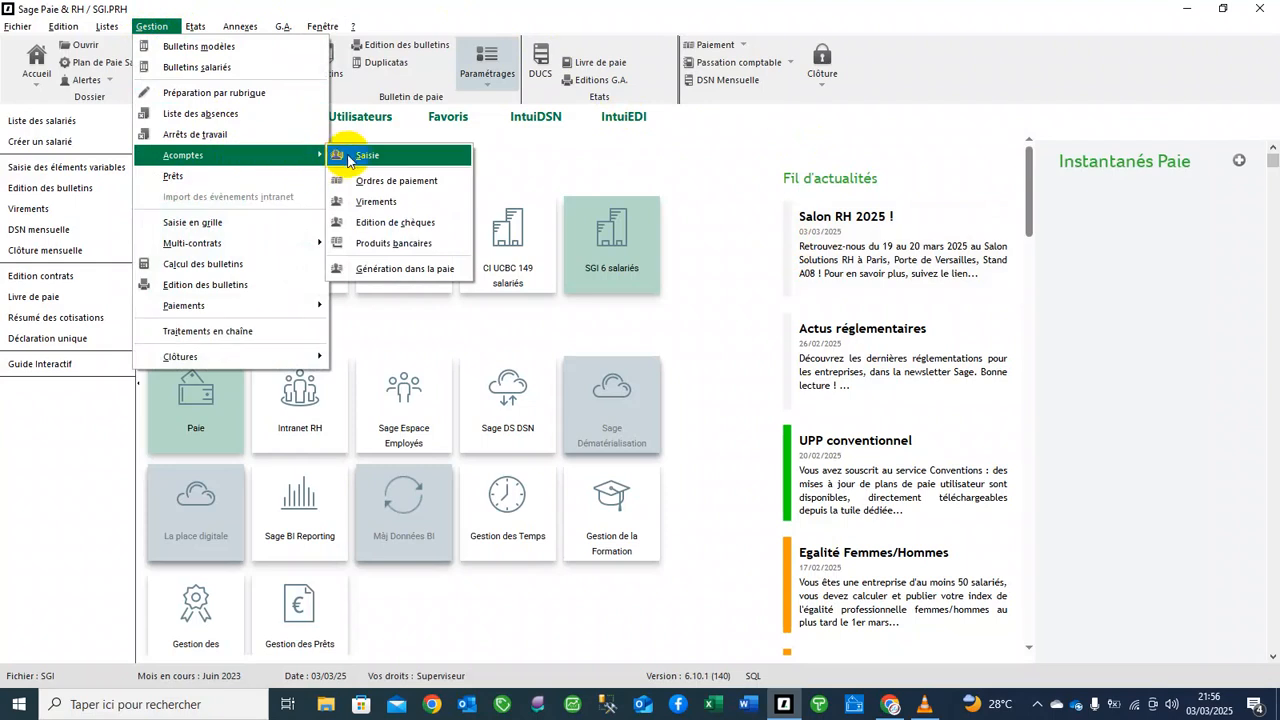
left_click(510, 162)
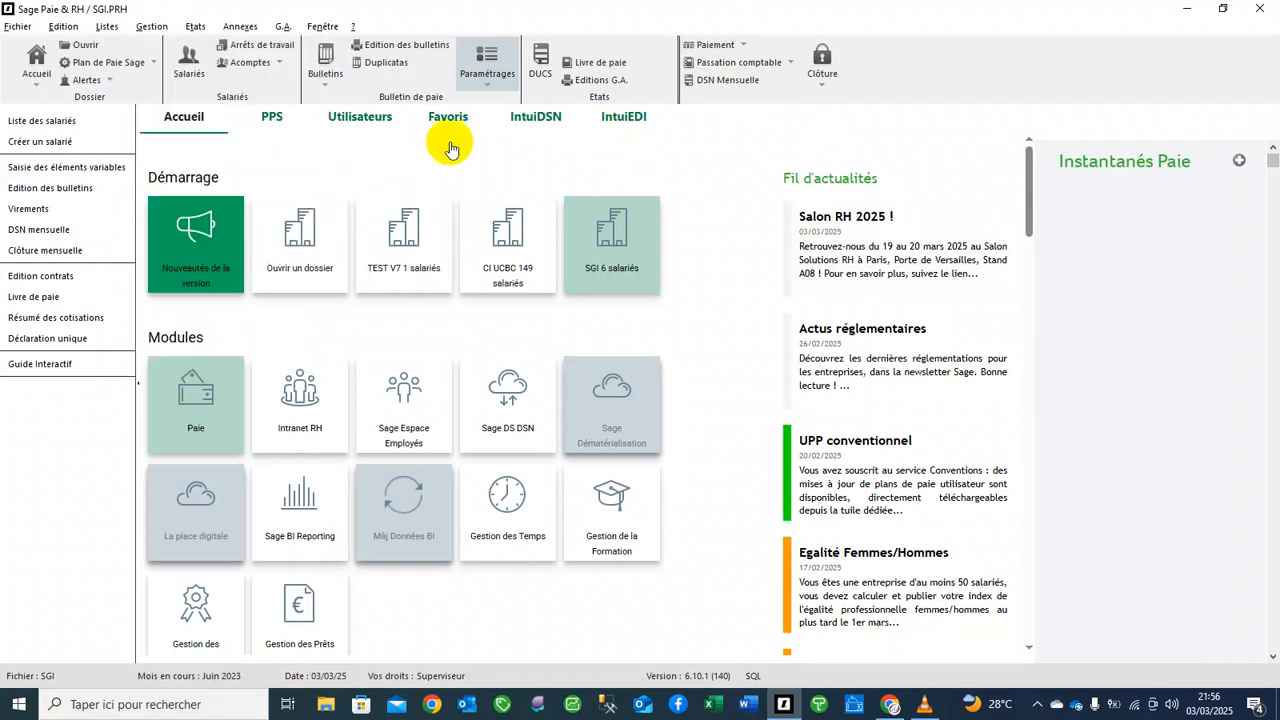
left_click(277, 64)
left_click(258, 84)
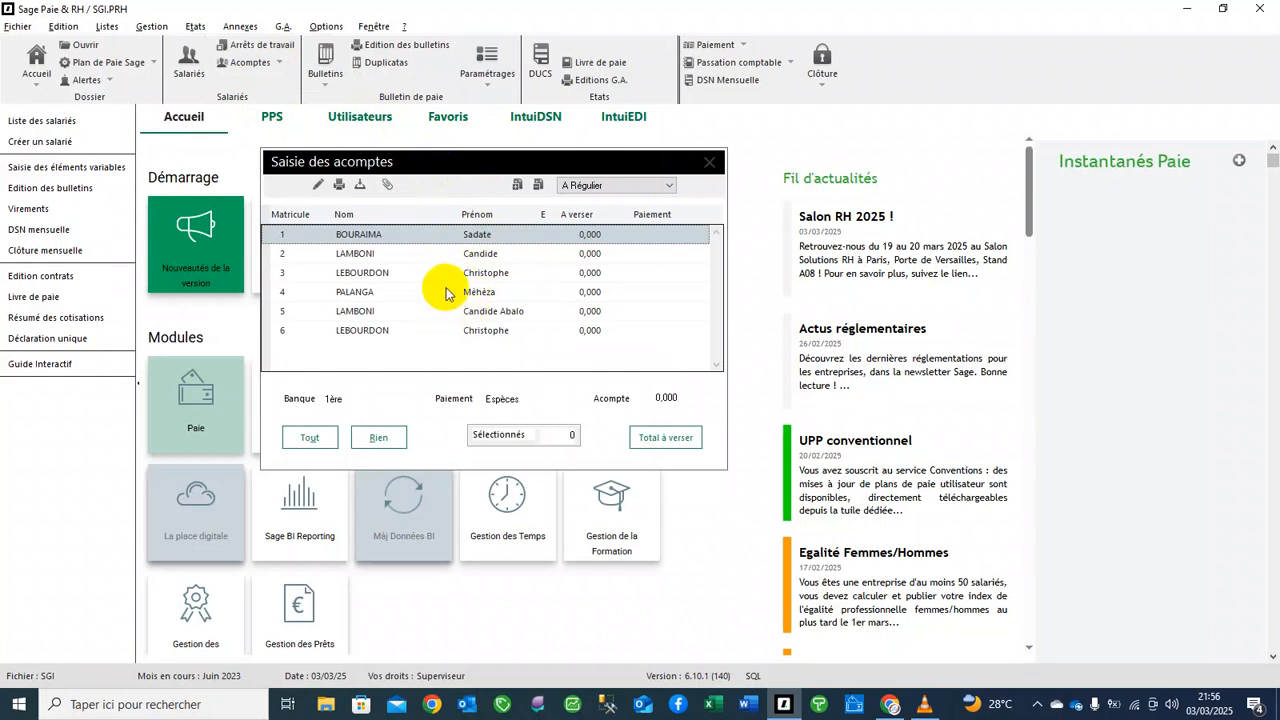
double_click(359, 236)
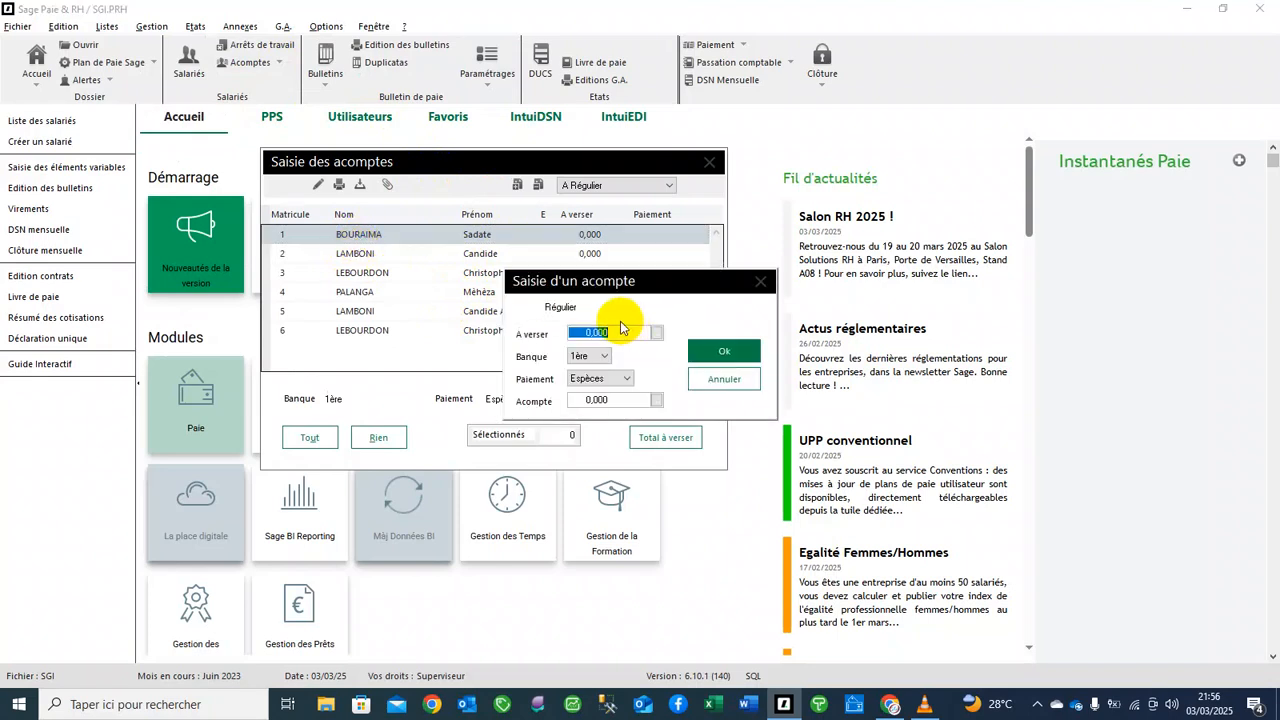
type("50")
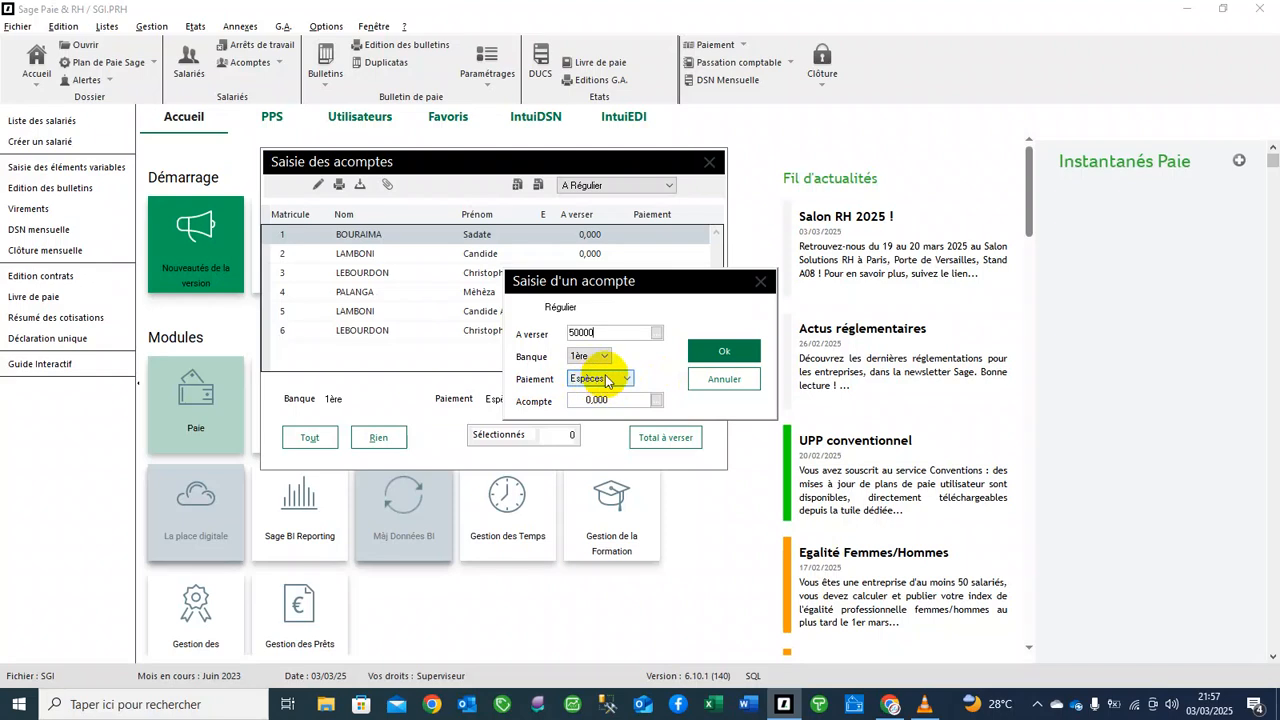
left_click(712, 356)
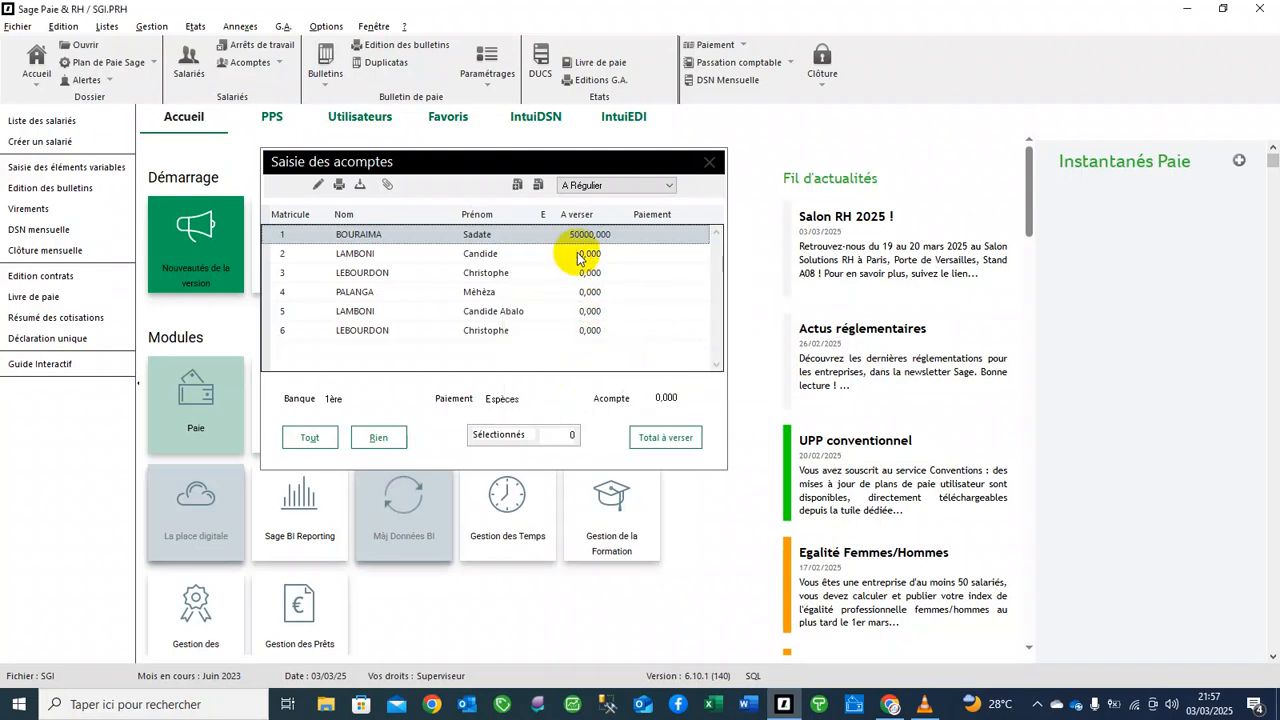
Record a regular advance of 30000 paid by Espèces for the fourth employee and close the advance entry list
double_click(365, 297)
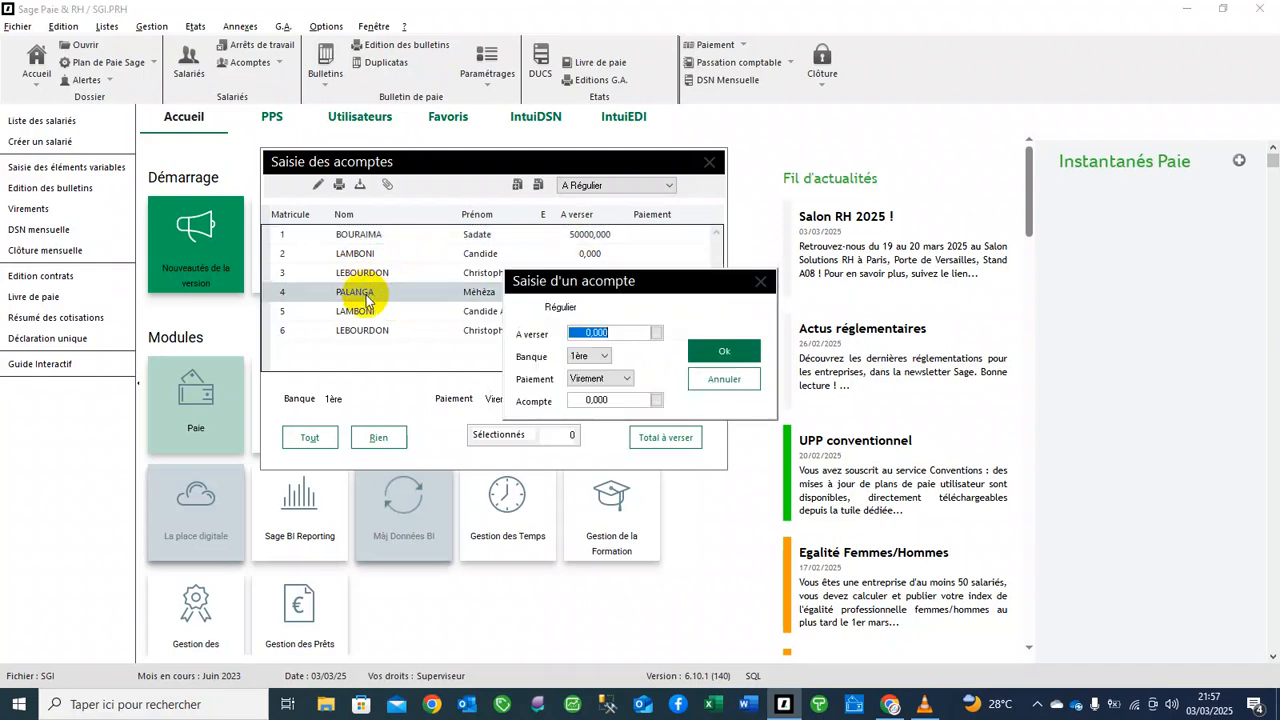
type("30000")
left_click(600, 378)
left_click(588, 414)
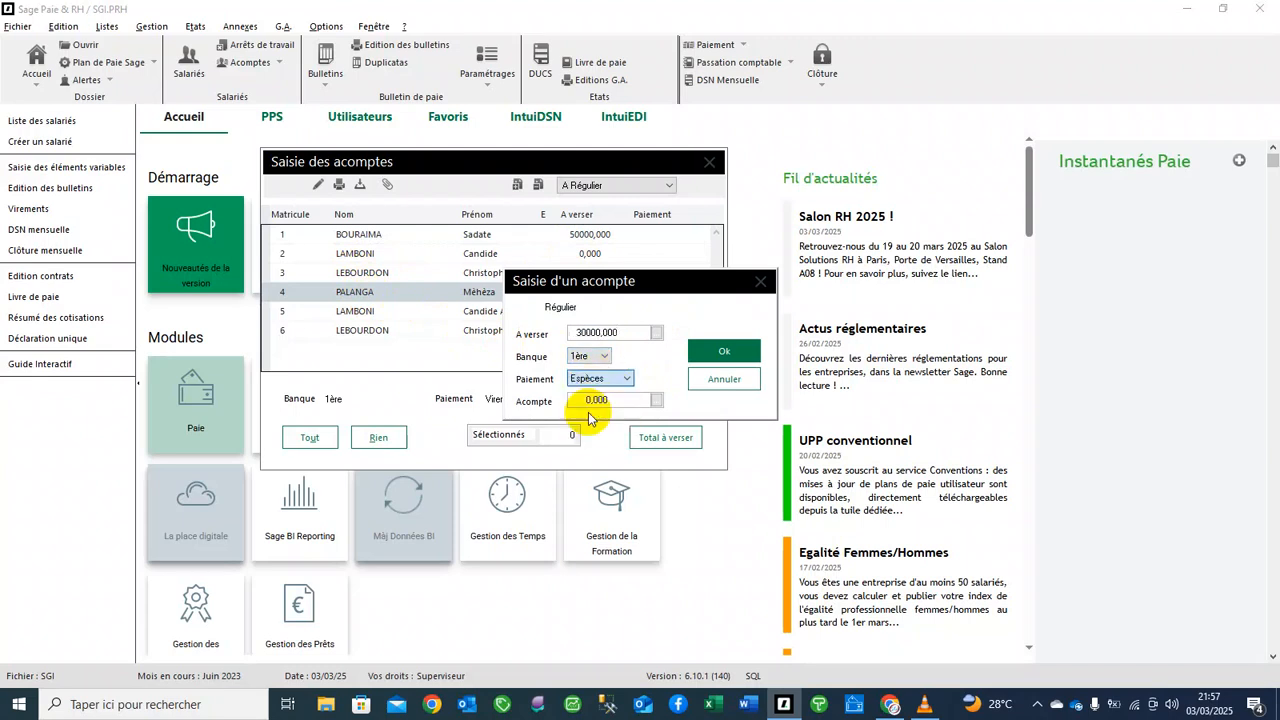
left_click(708, 351)
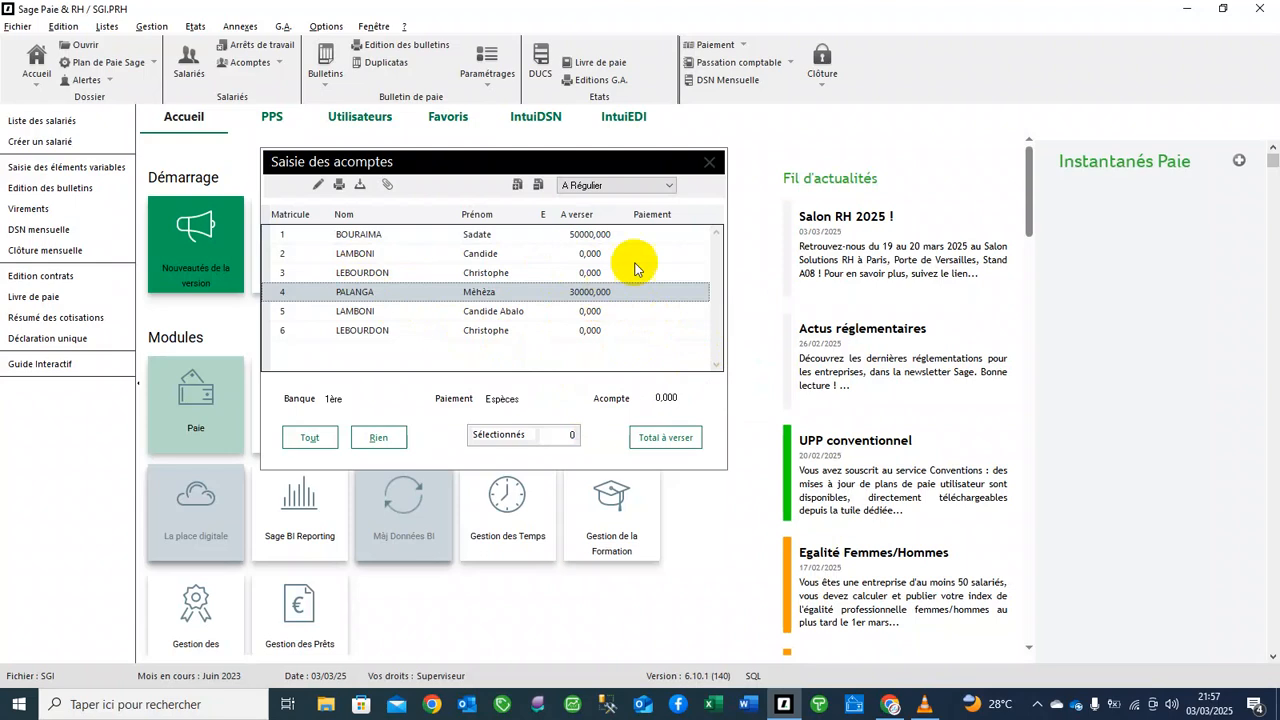
left_click(709, 161)
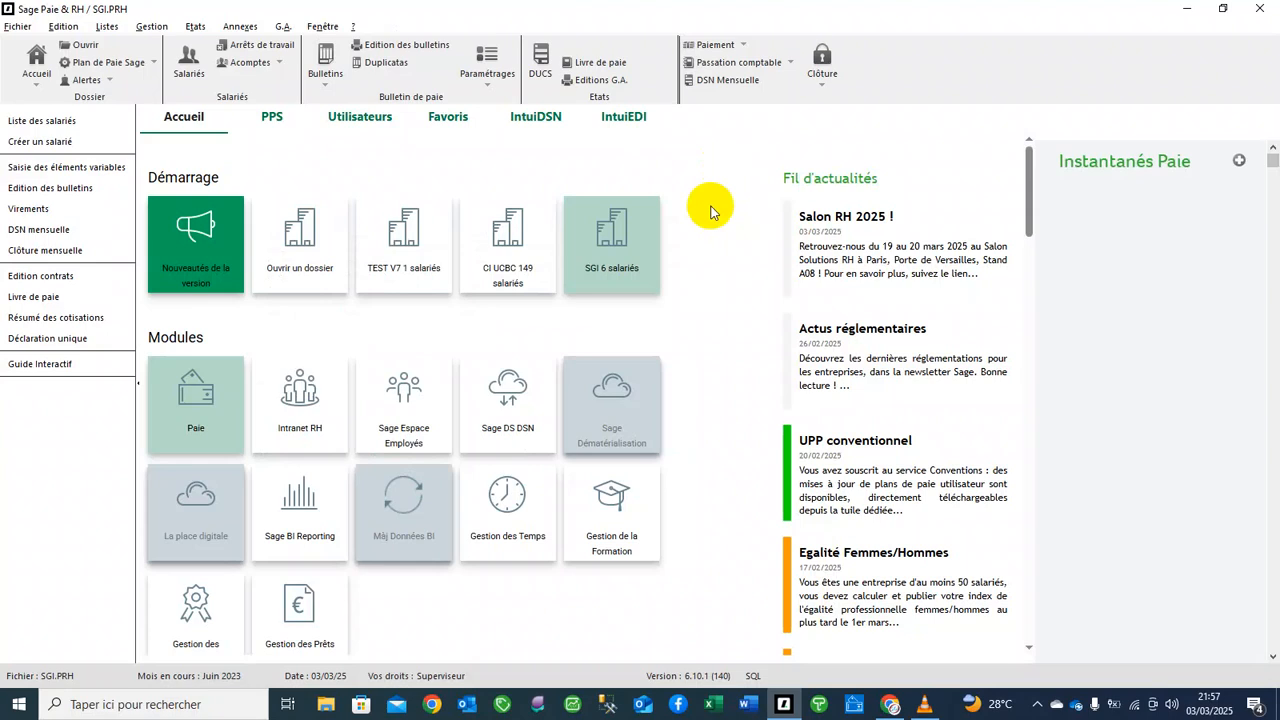
Issue the payment orders for the regular advances as Paiement définitif with a print preview, and close the preview and dialog
left_click(153, 27)
mouse_move(224, 157)
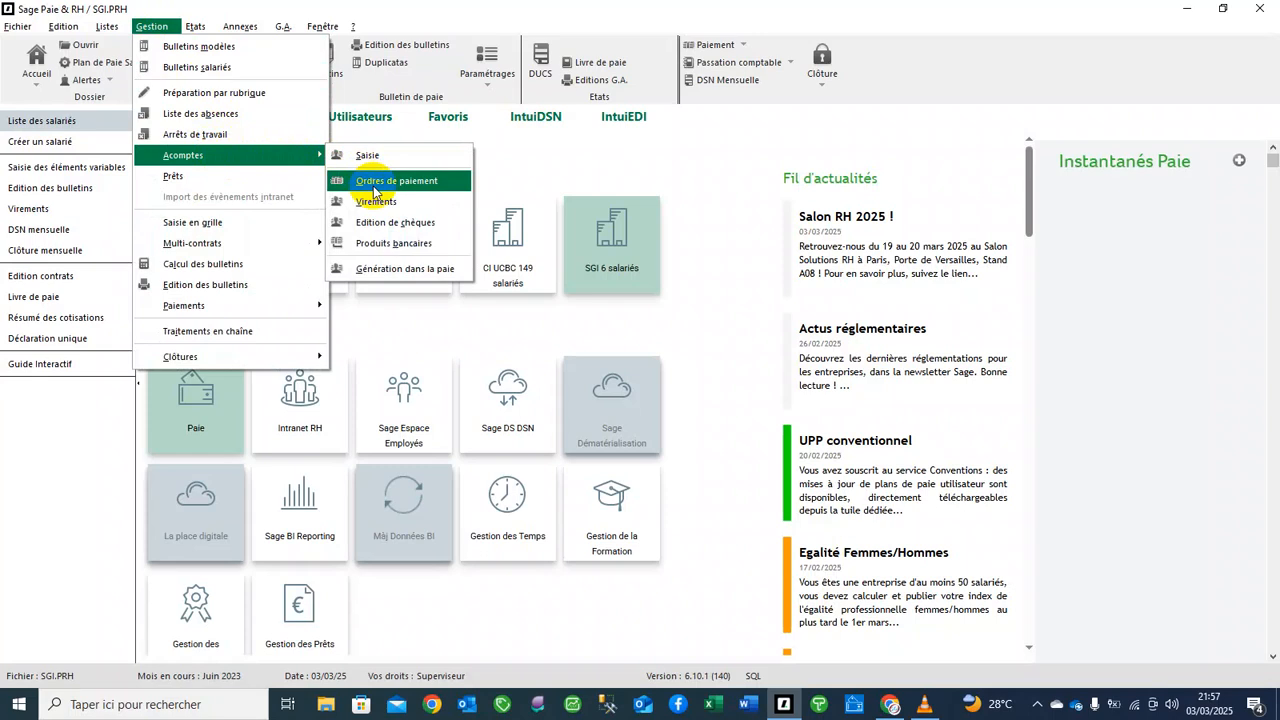
left_click(411, 189)
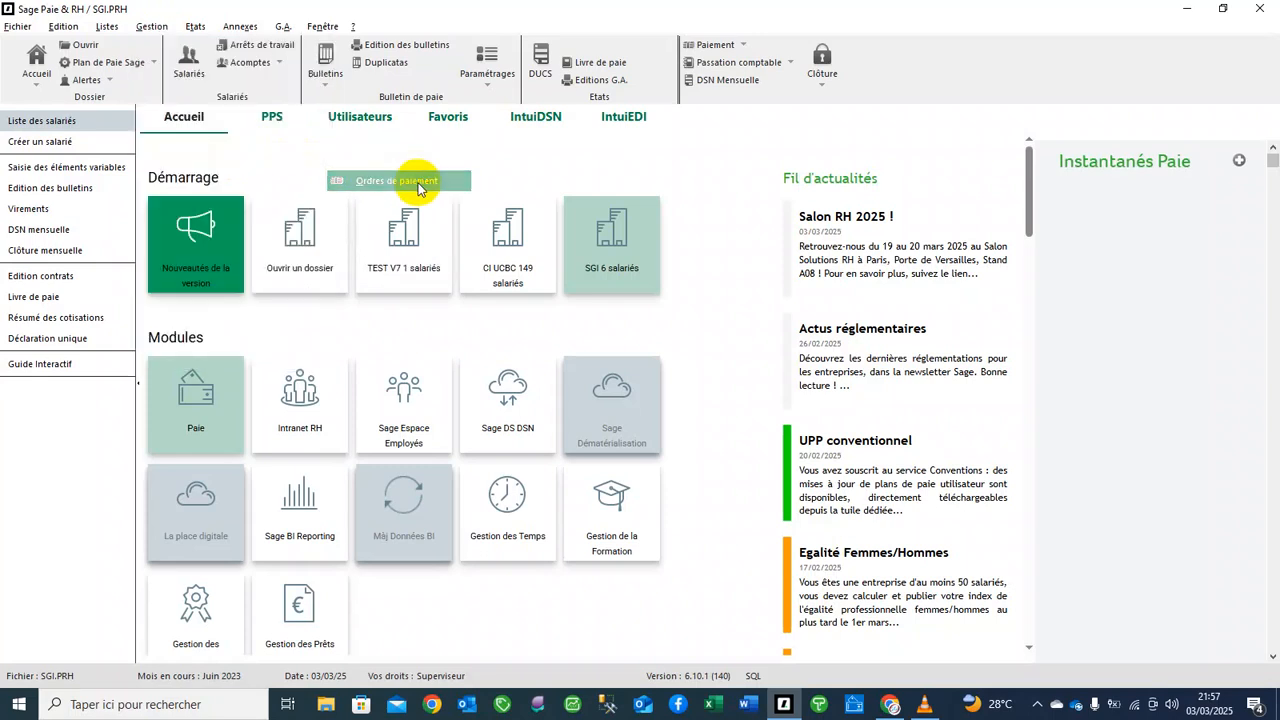
left_click_drag(608, 183, 507, 174)
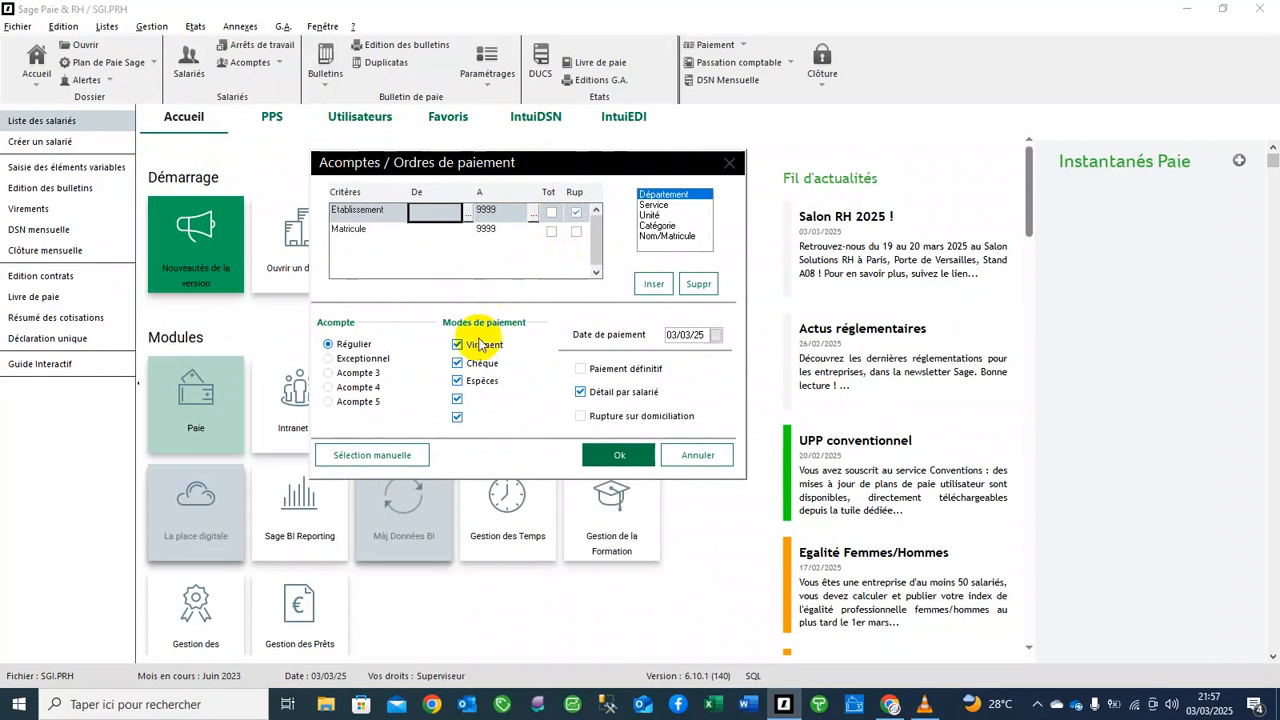
left_click(581, 369)
left_click(617, 455)
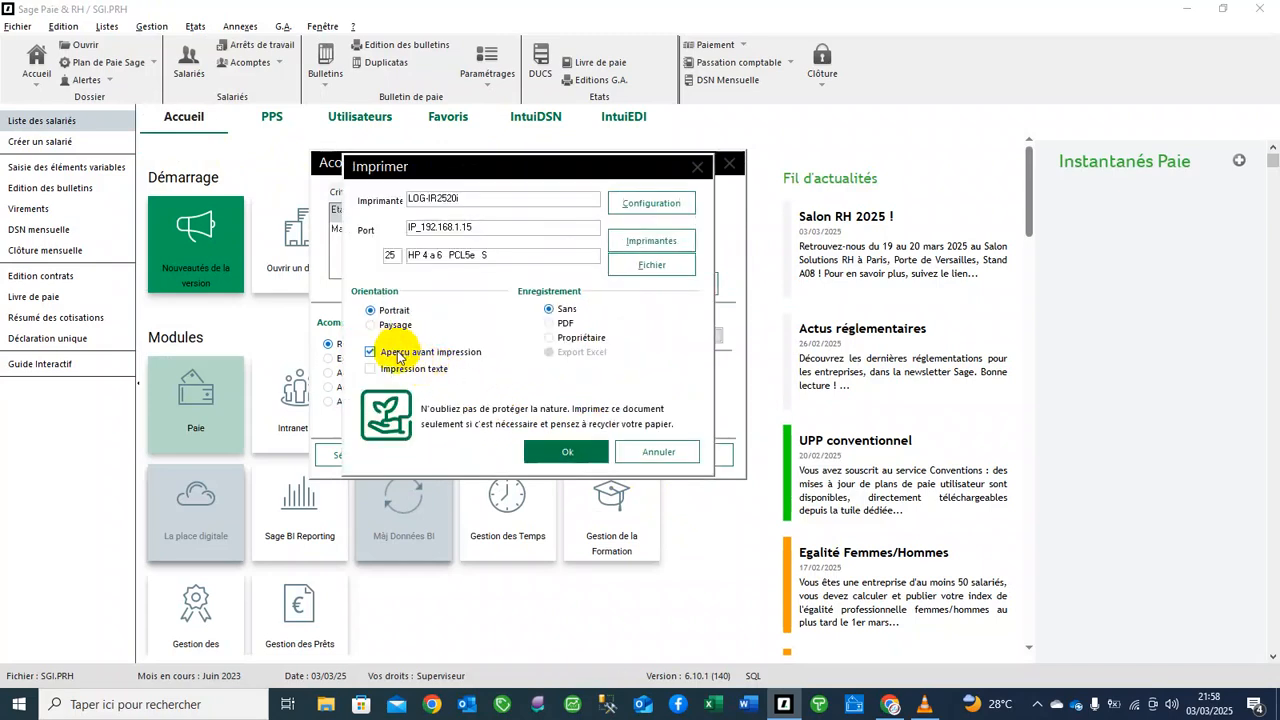
left_click(552, 450)
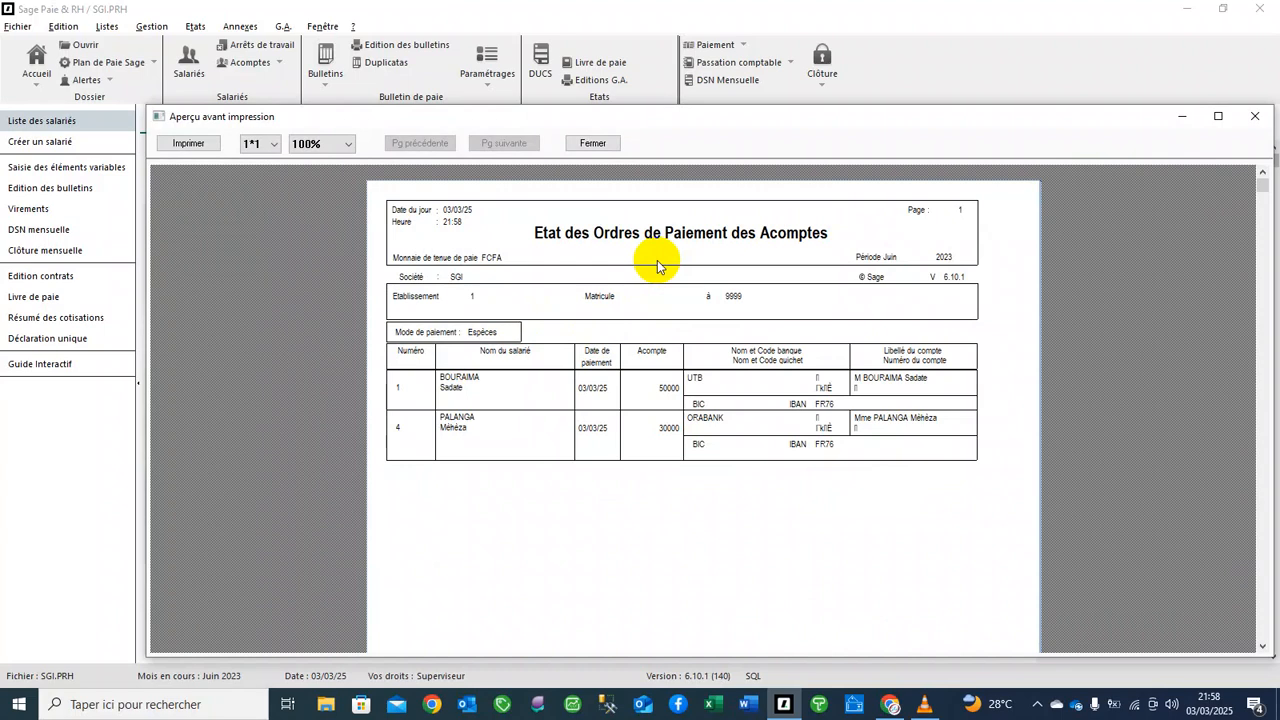
left_click(599, 147)
left_click(685, 452)
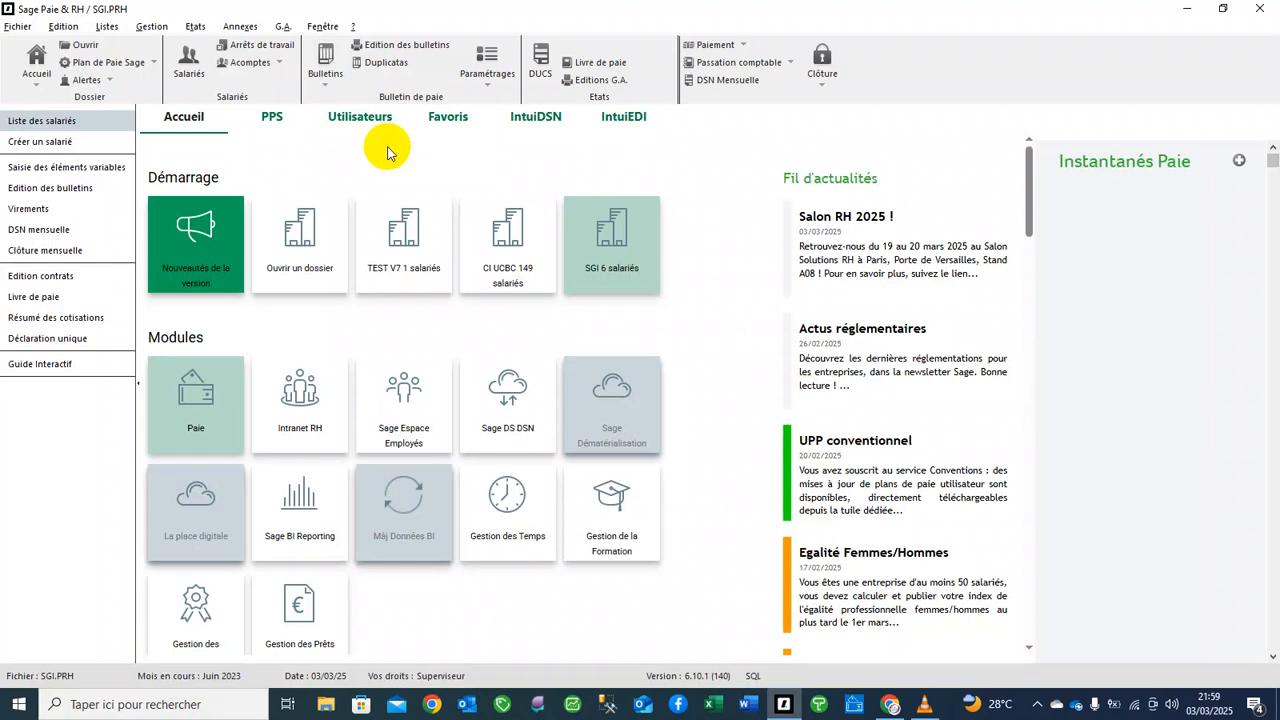
Generate the advances into payroll using rubric 606 ACOMPTE, preview the generation report and close it
left_click(154, 27)
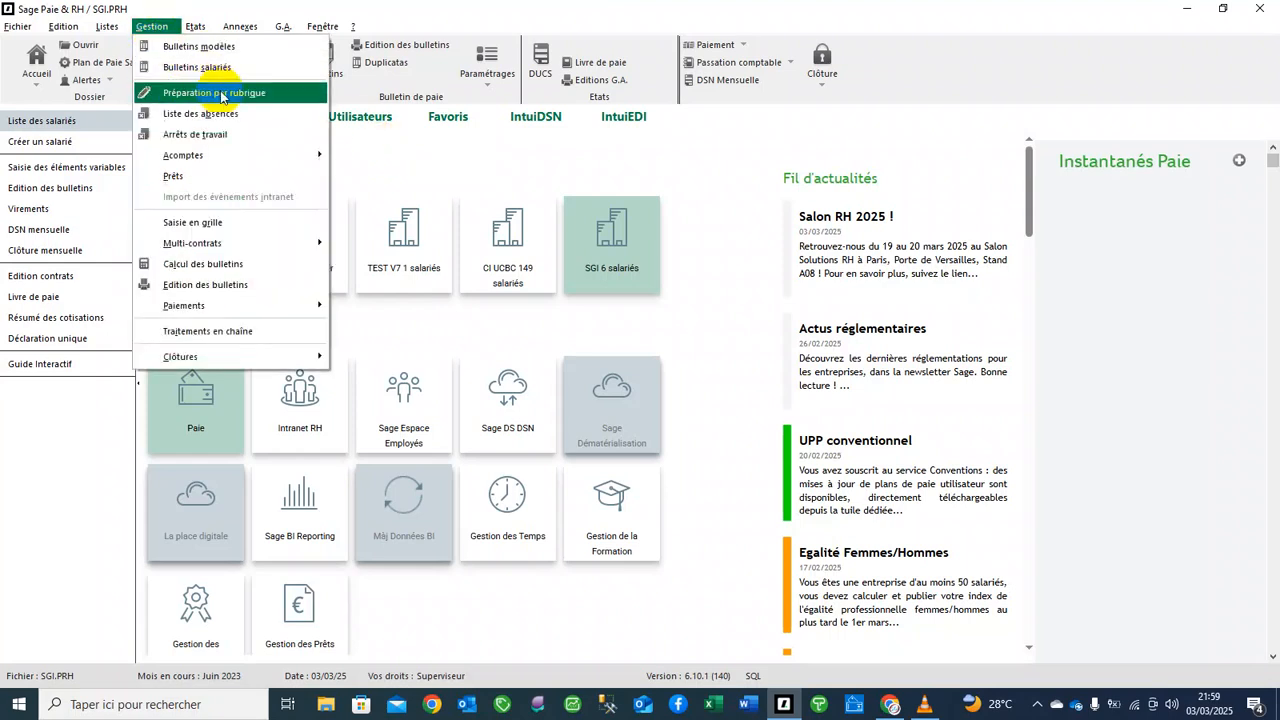
mouse_move(296, 152)
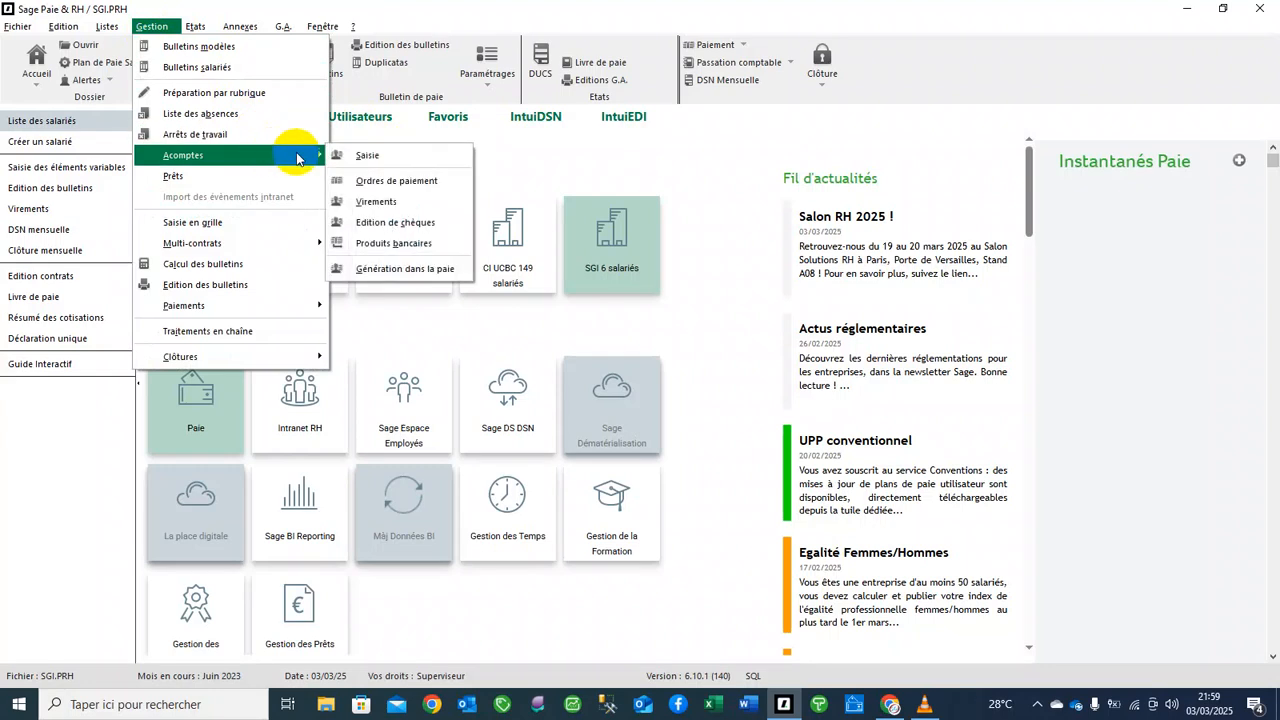
left_click(410, 280)
left_click_drag(586, 205, 469, 176)
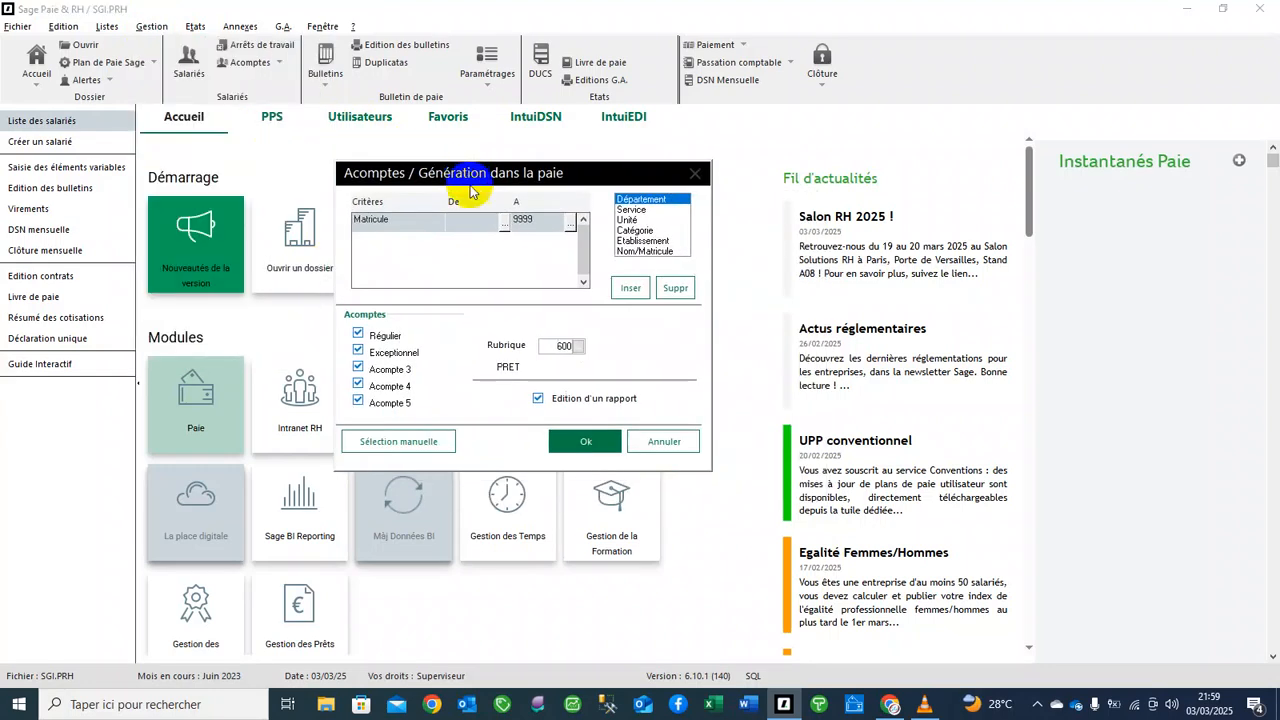
left_click(579, 346)
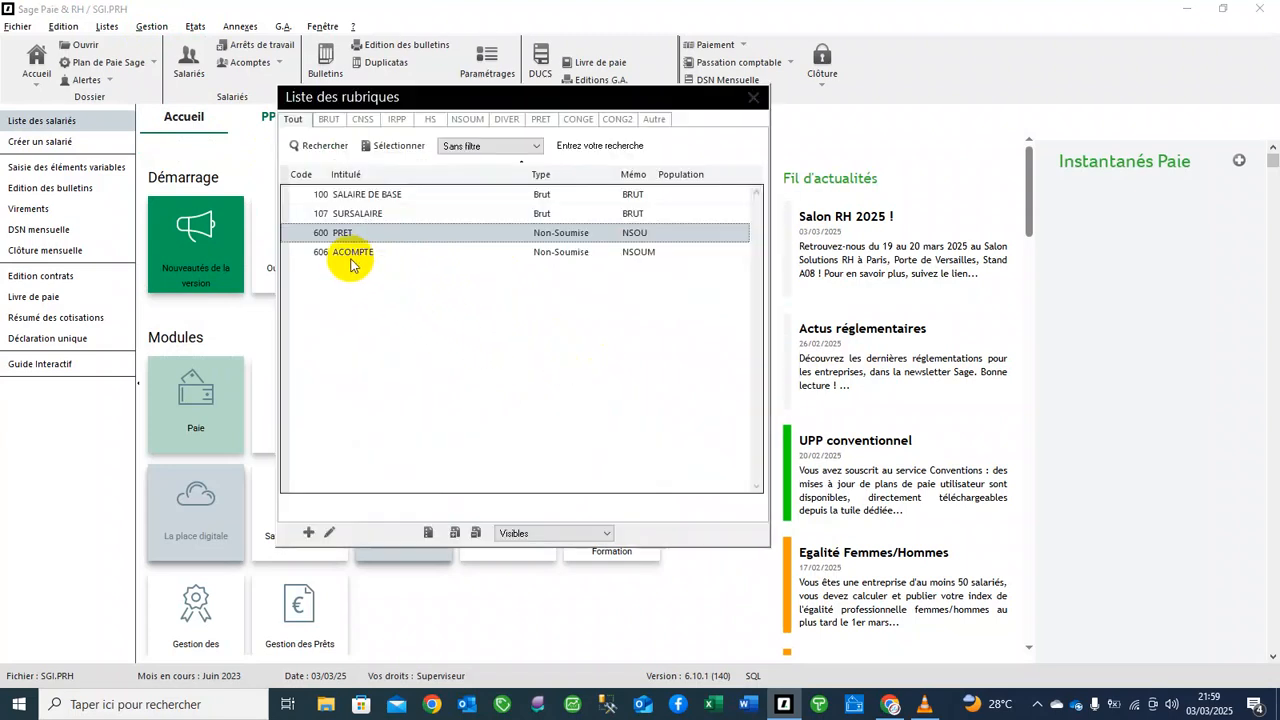
left_click(351, 258)
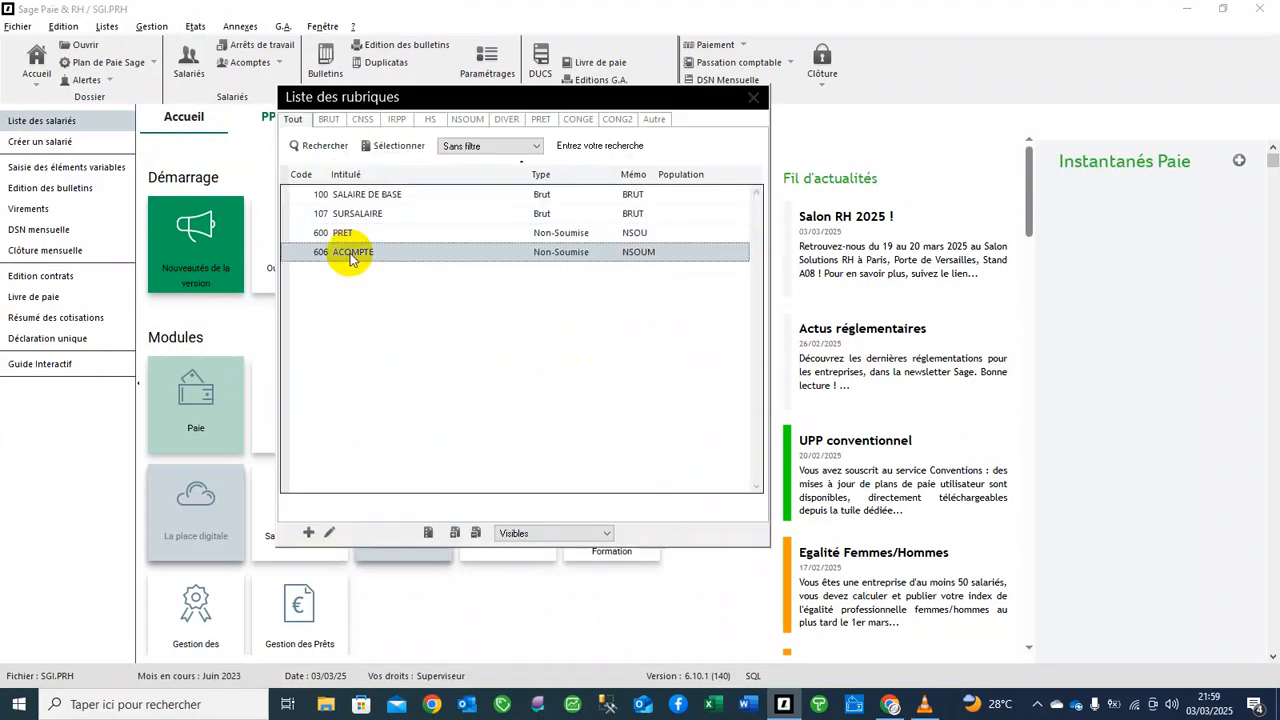
double_click(352, 255)
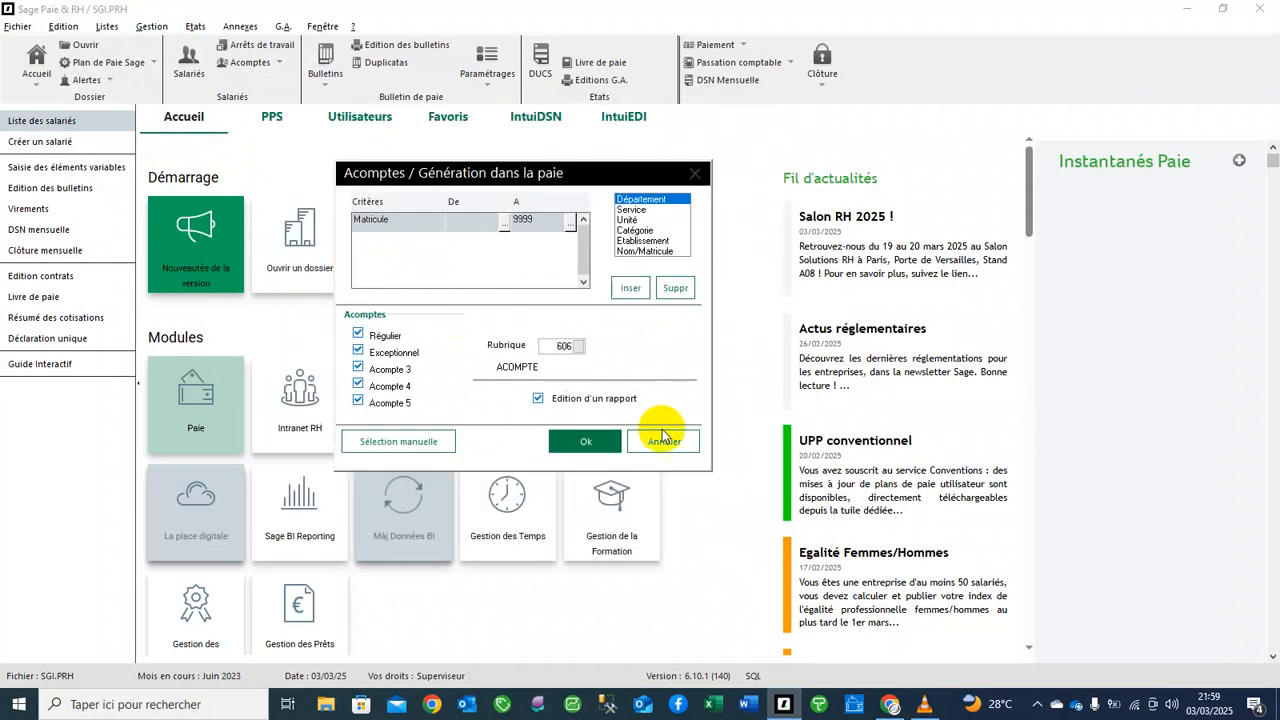
left_click(586, 441)
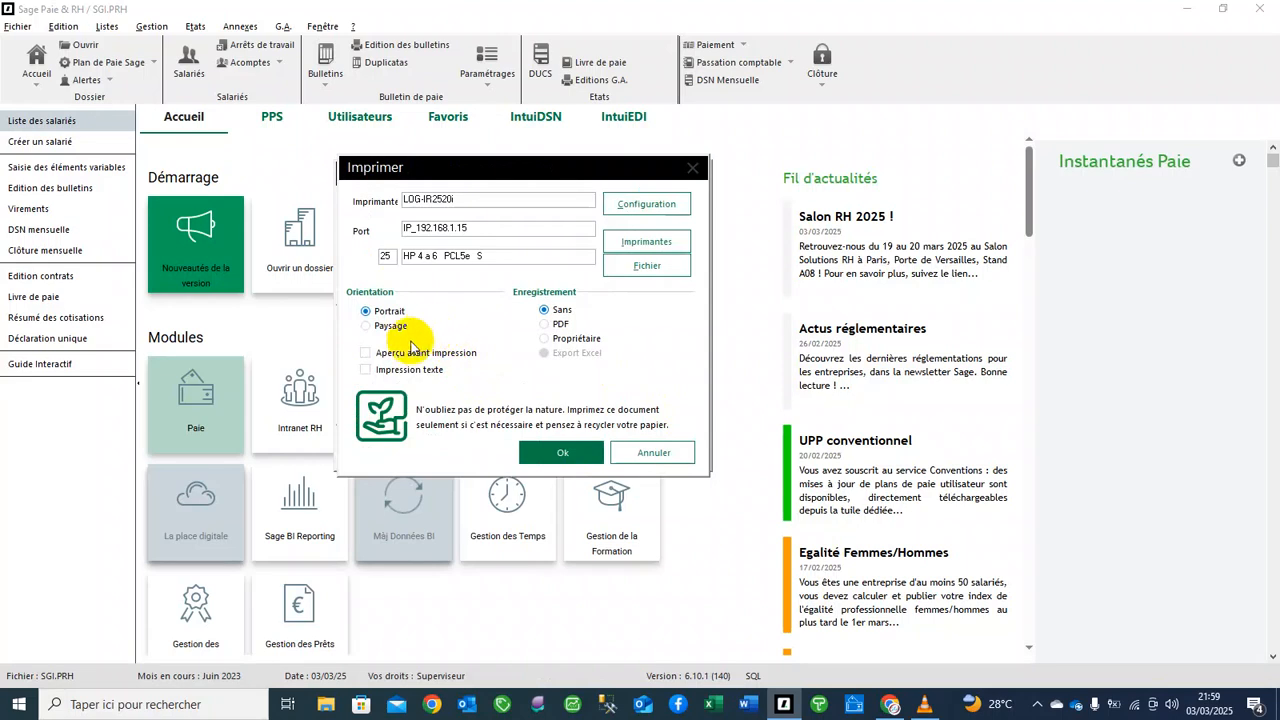
left_click(563, 452)
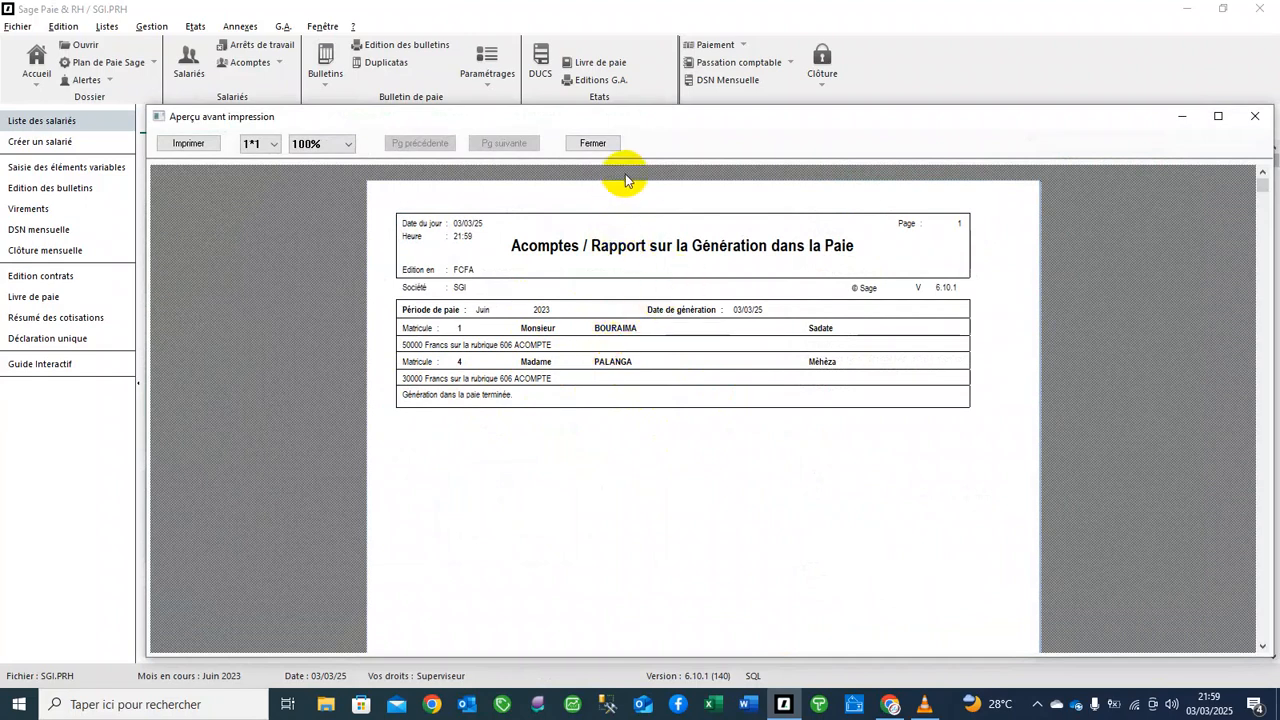
left_click(586, 144)
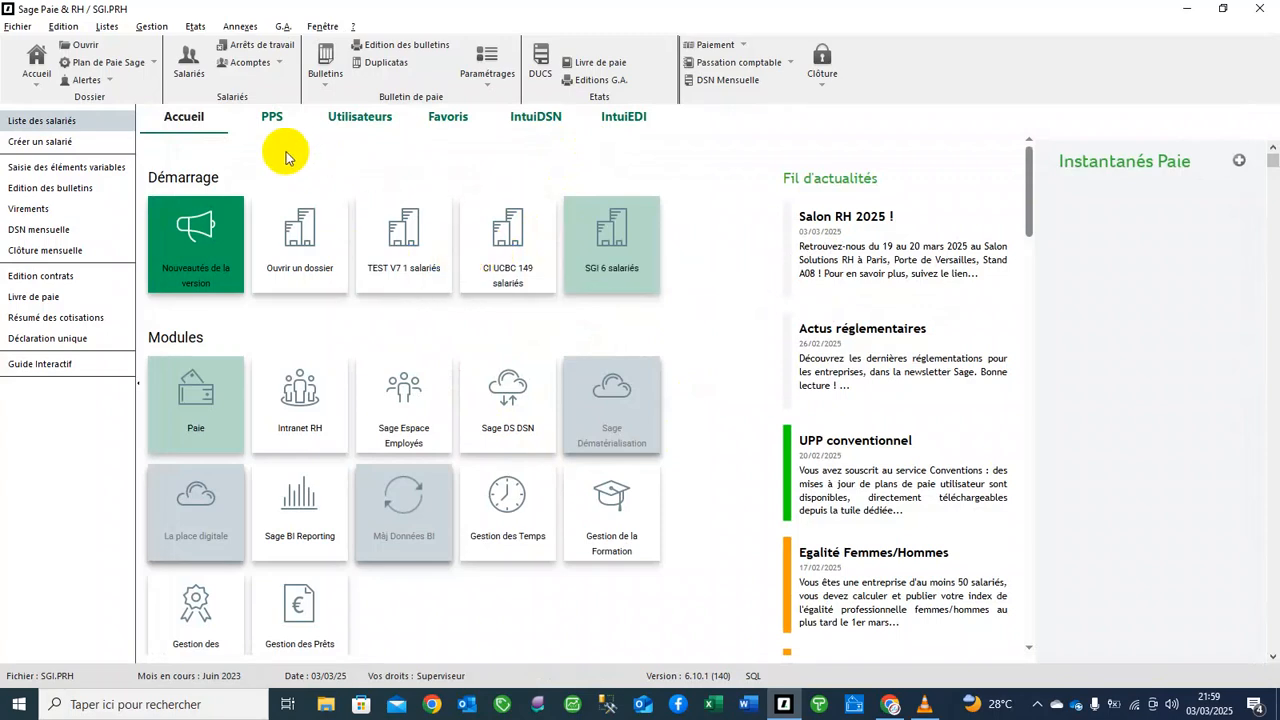
Calculate the first employee's payslip, check the advance deduction and net pay in the enlarged view, and validate it
left_click(324, 66)
double_click(395, 240)
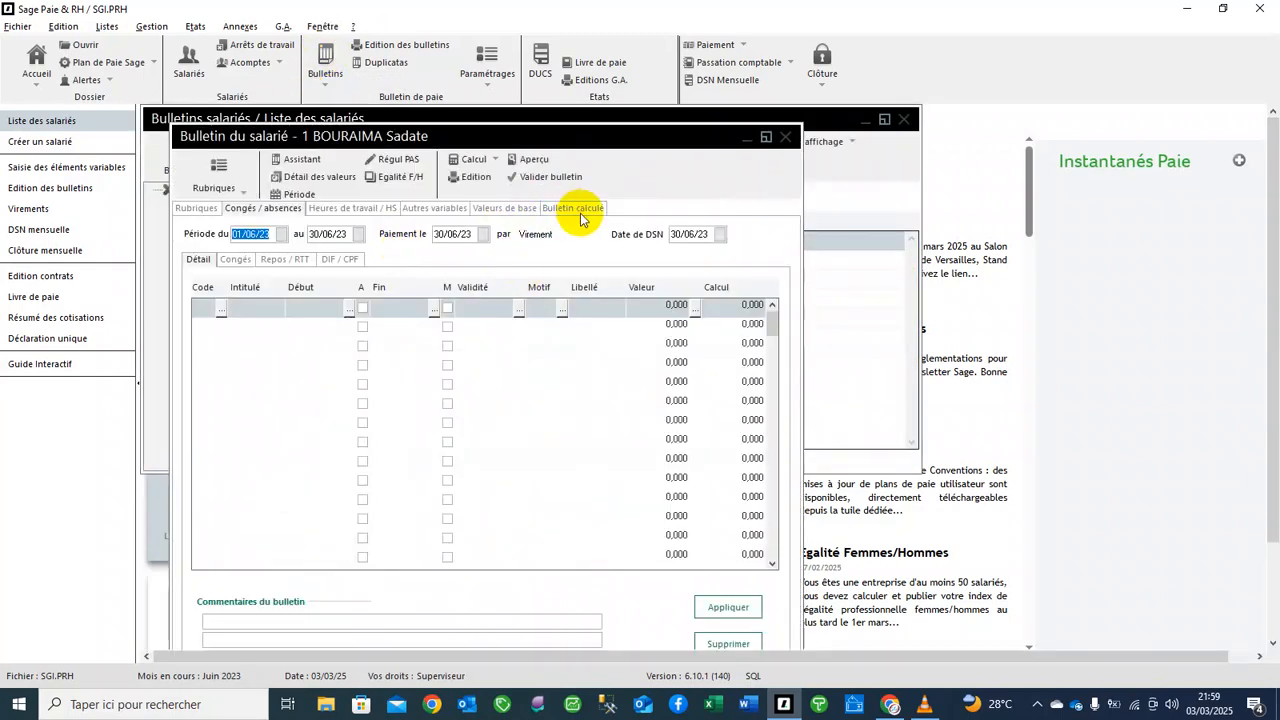
left_click(576, 210)
left_click(768, 383)
left_click(768, 383)
left_click(762, 382)
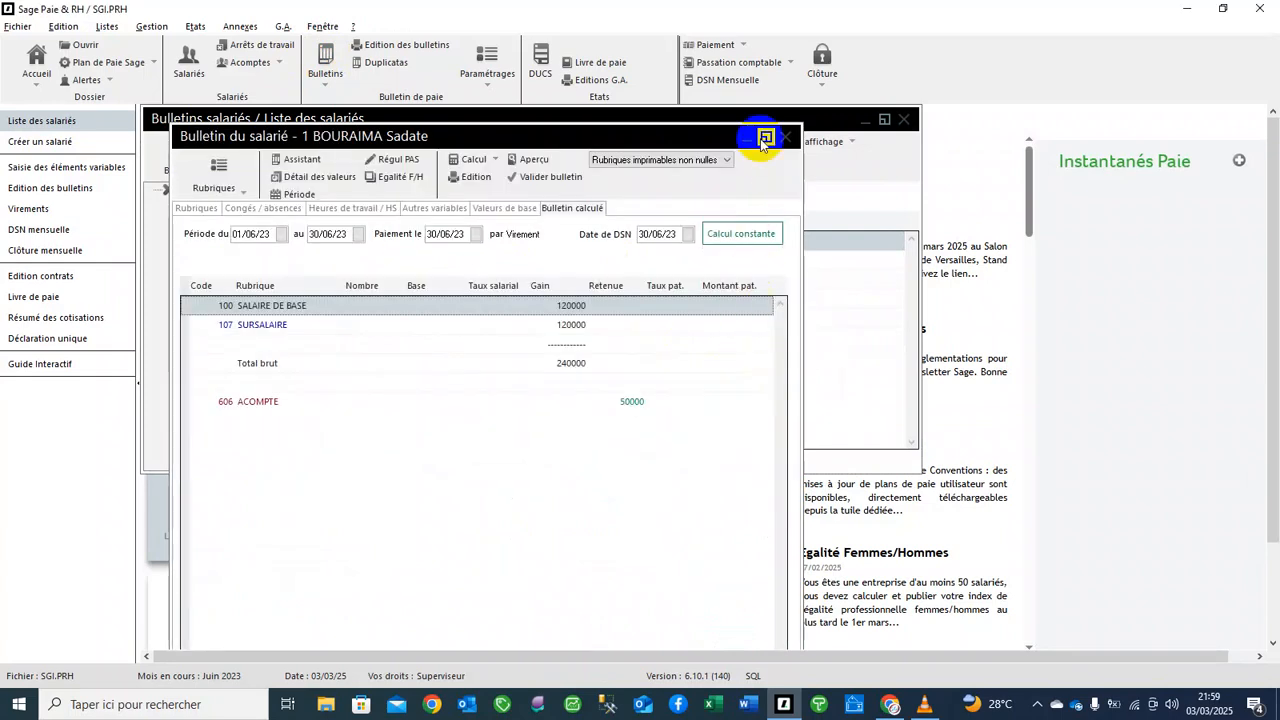
left_click(764, 134)
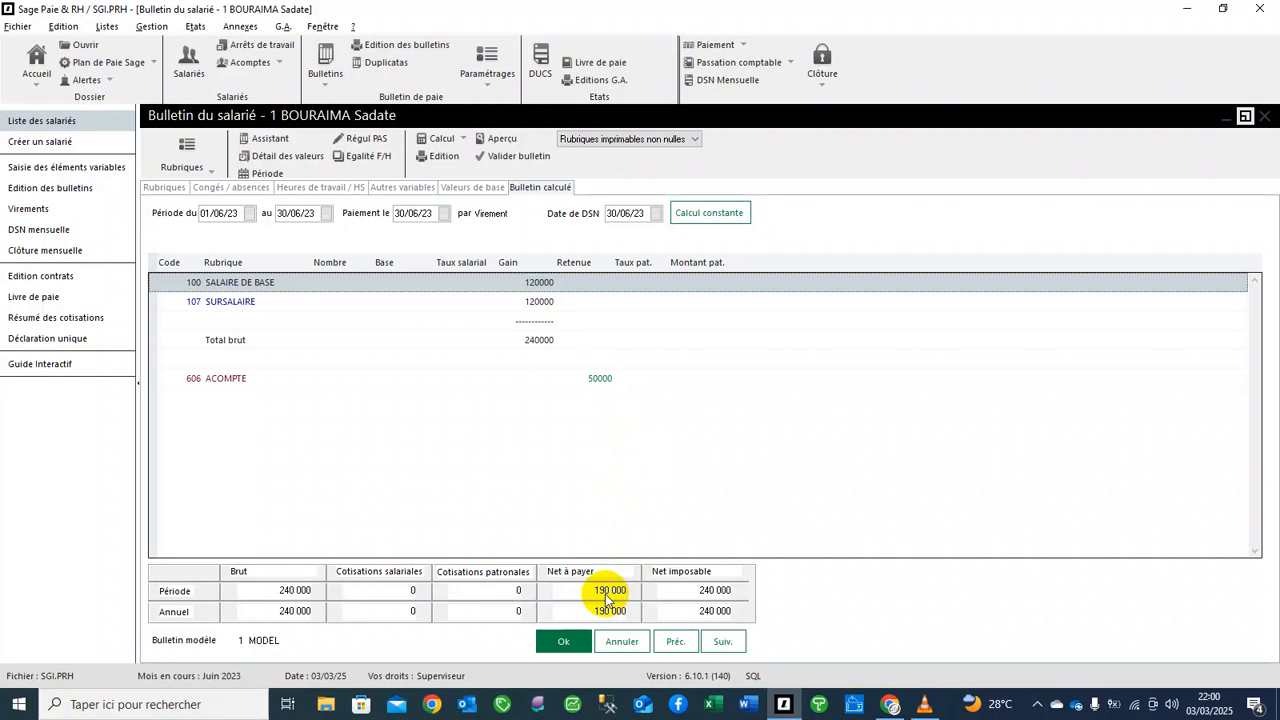
left_click(561, 644)
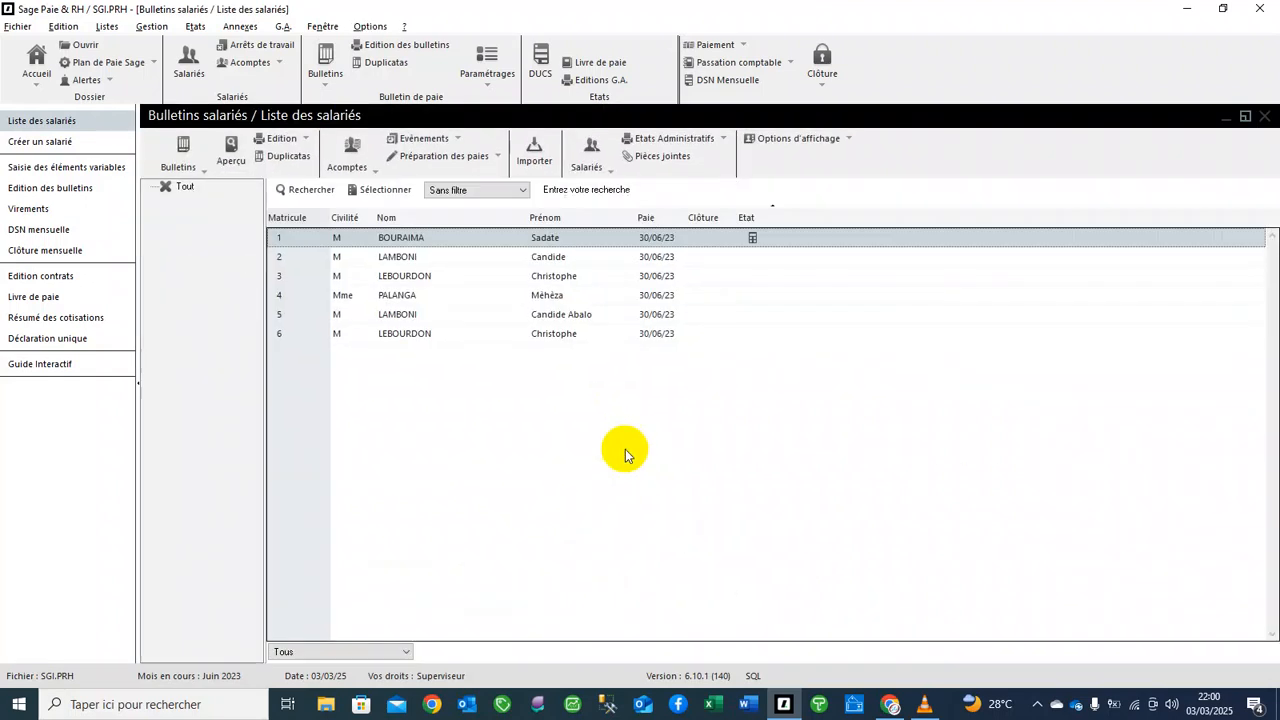
Calculate the fourth employee's payslip, dismissing the constant alerts, check its advance deduction and net pay, and validate it
left_click(398, 301)
double_click(397, 299)
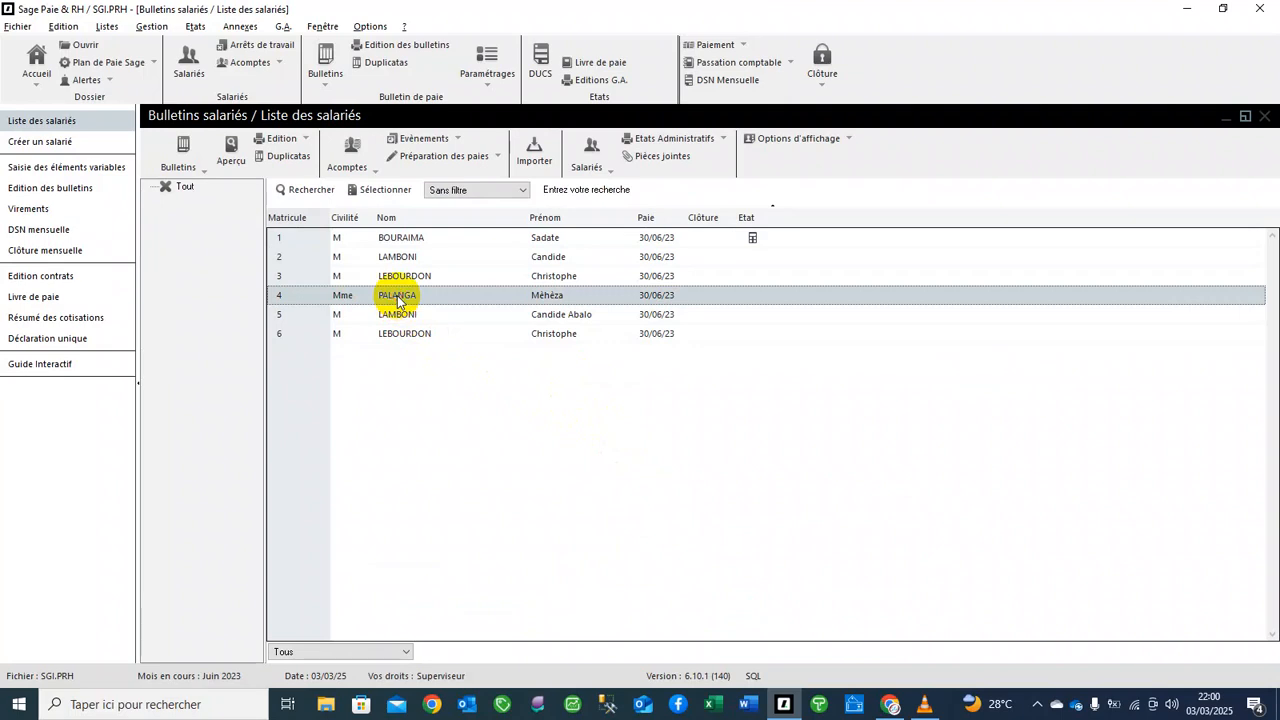
left_click(545, 190)
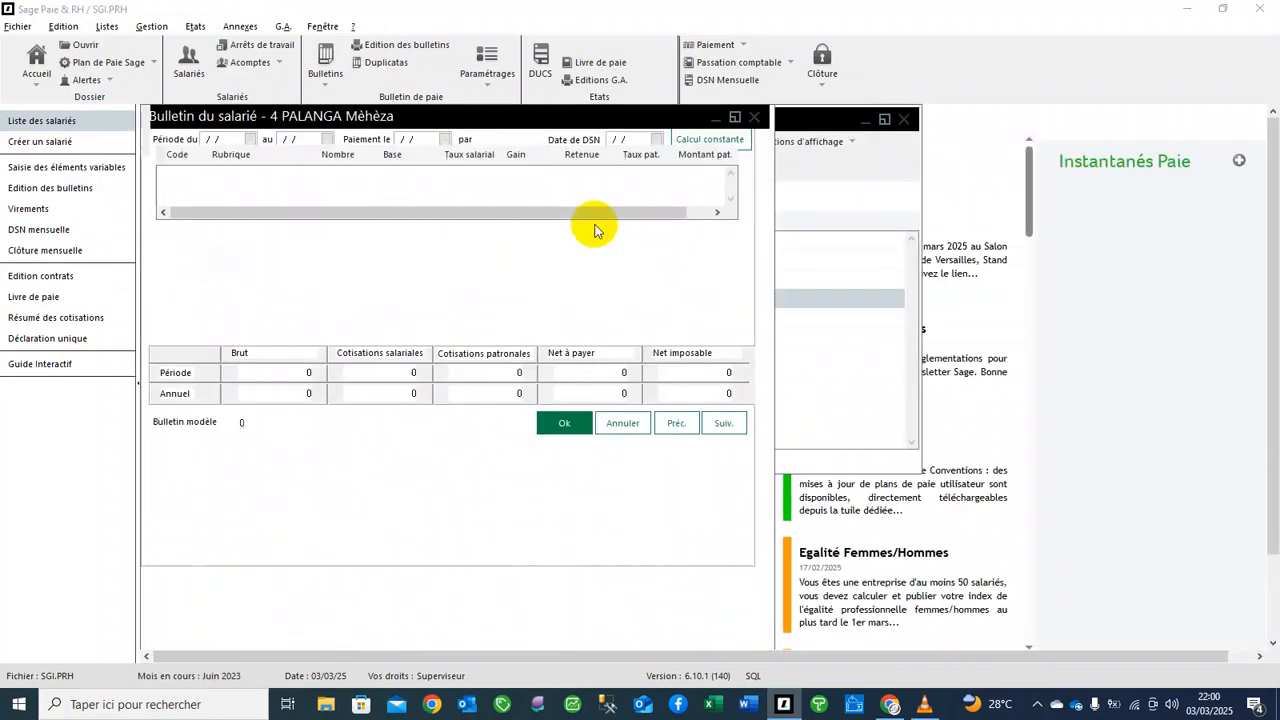
left_click(776, 385)
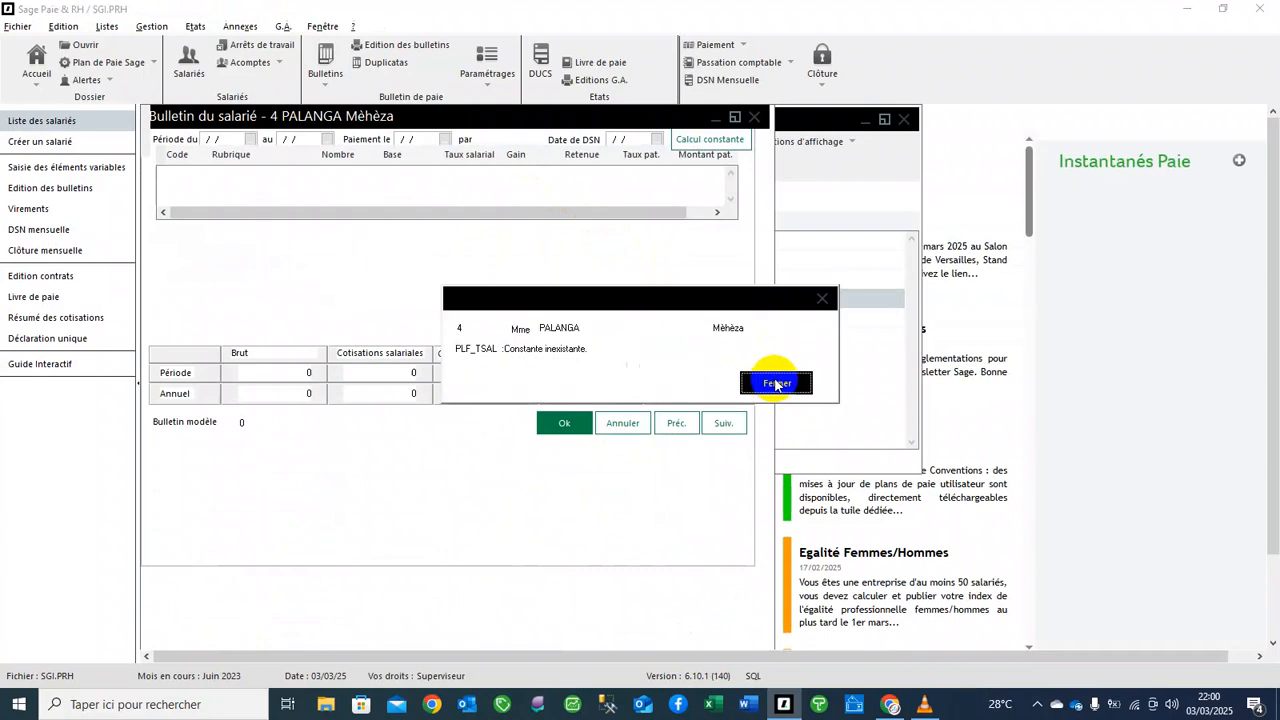
left_click(776, 385)
left_click(776, 385)
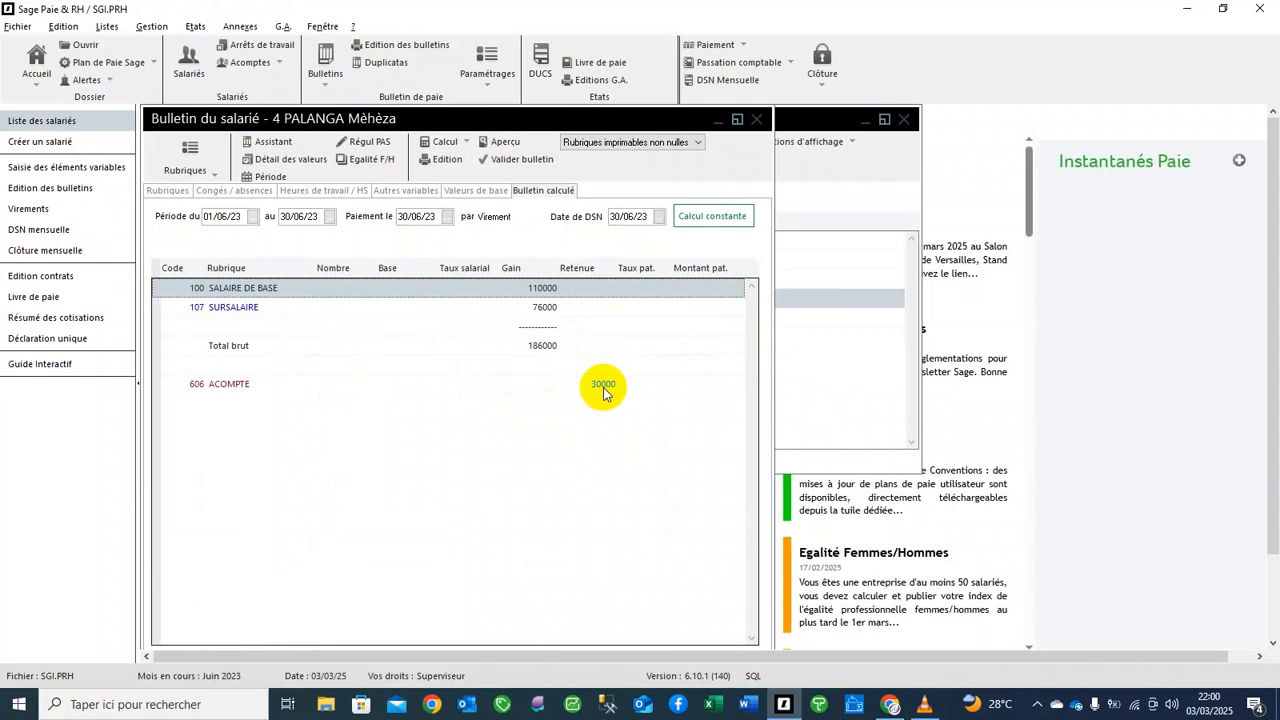
left_click(737, 119)
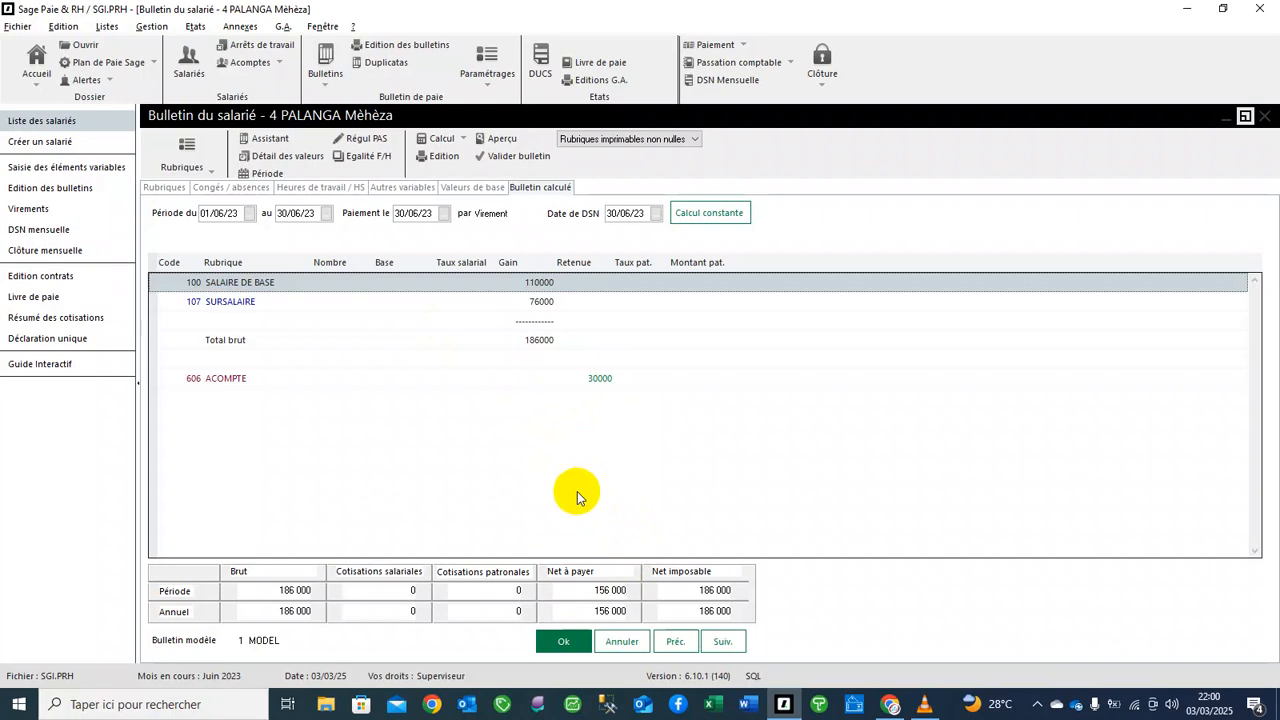
left_click(563, 641)
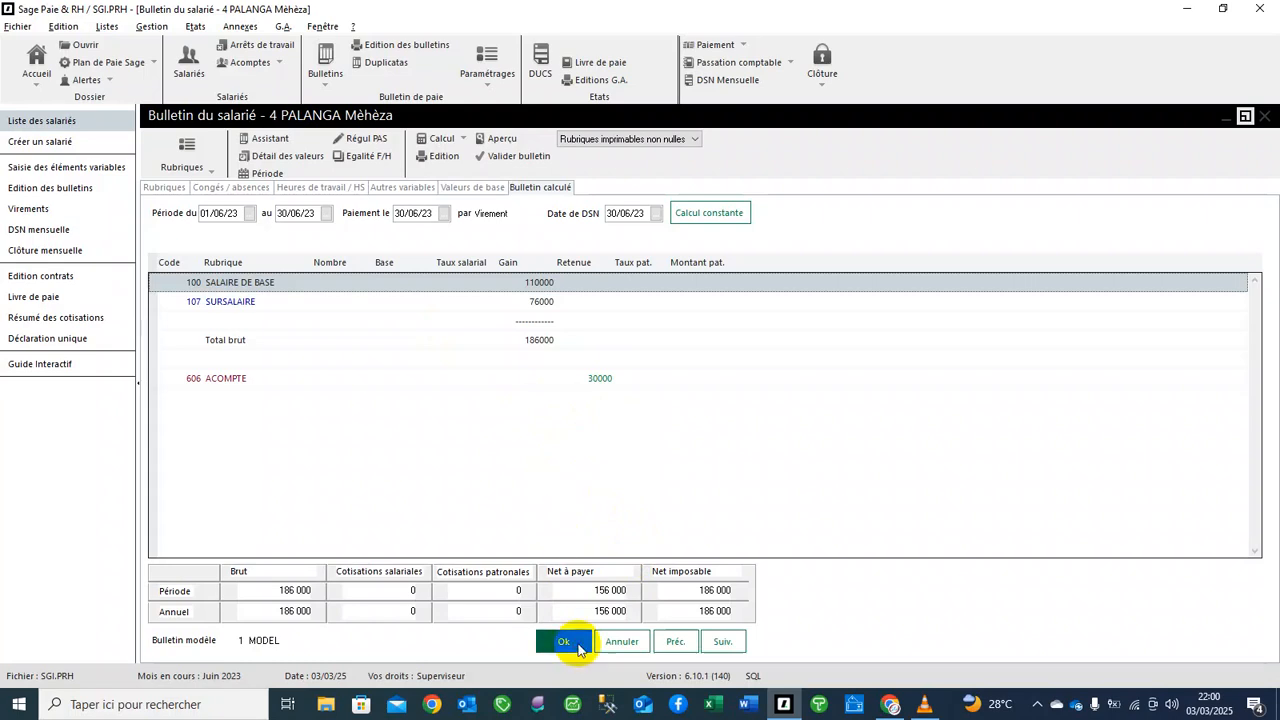